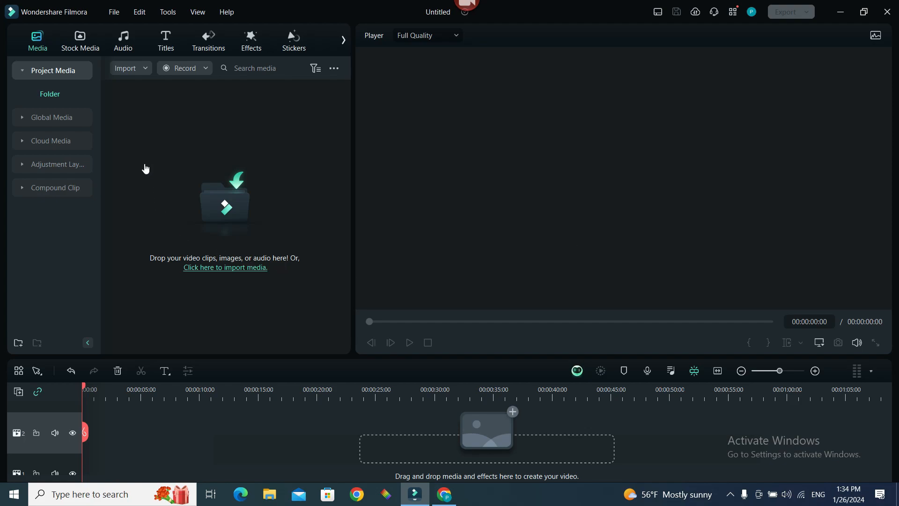
# Import flower.mp4 from the Jan 25 folder on New Volume (H:) and place it at the start of video track 1.
pyautogui.click(133, 70)
pyautogui.click(140, 86)
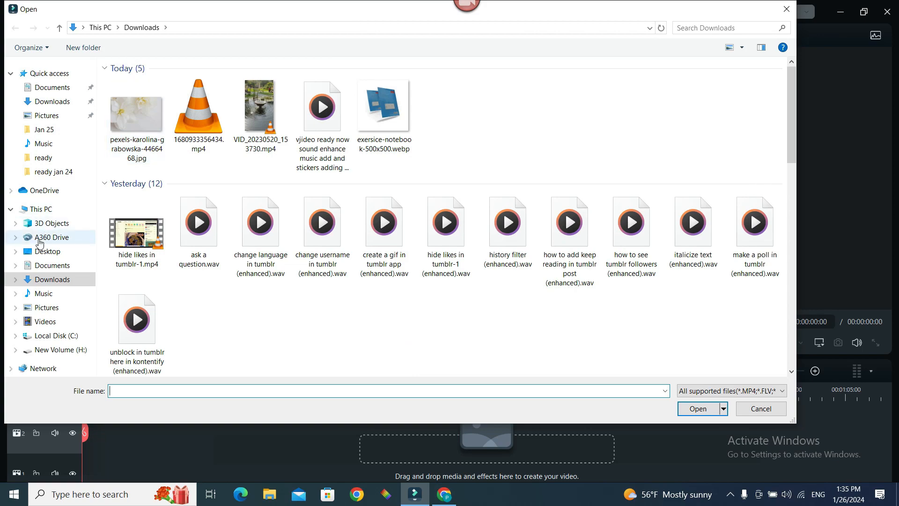
pyautogui.click(75, 351)
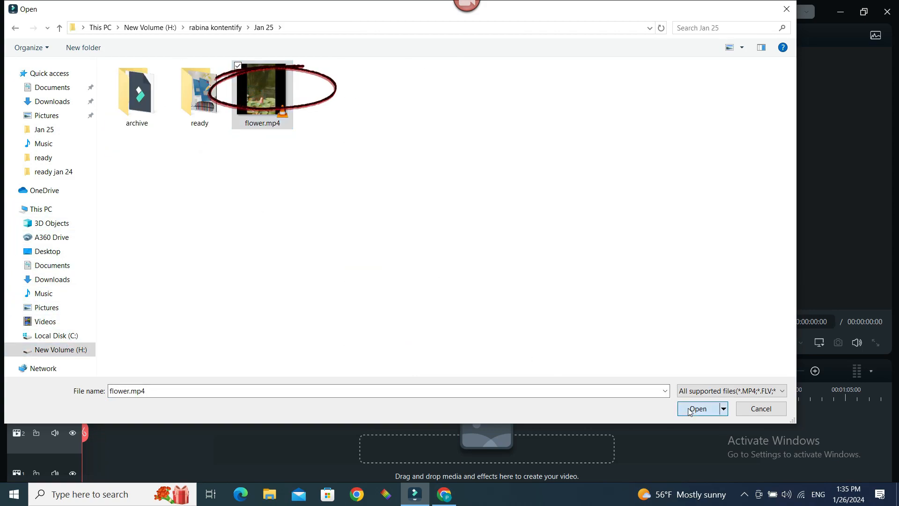
pyautogui.click(690, 409)
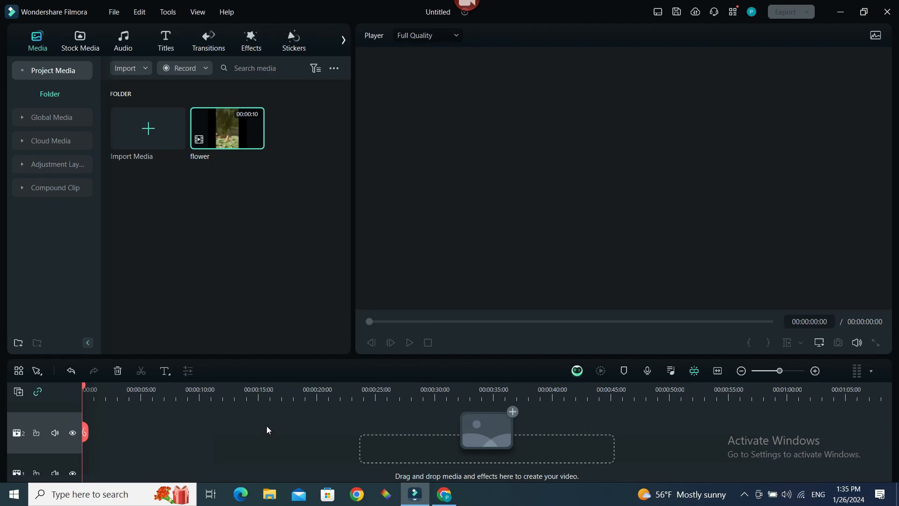
pyautogui.moveTo(232, 127); pyautogui.dragTo(263, 438)
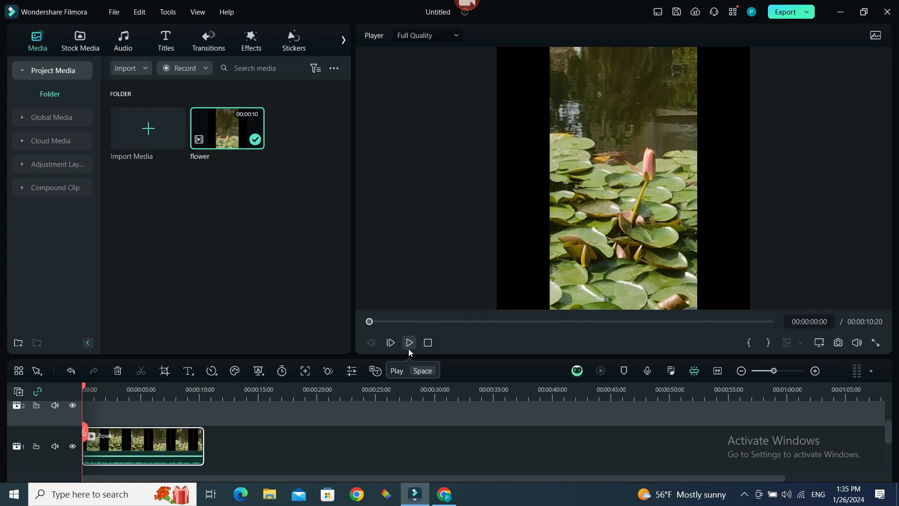
# Play the flower clip to about 00:00:08:26, enable Smart Cutout in its AI tools and open the cutout editor.
pyautogui.click(409, 348)
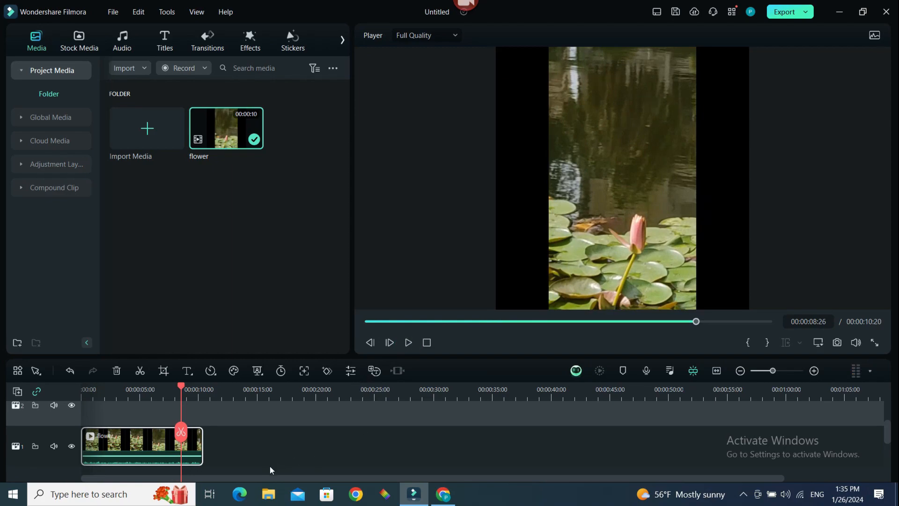
pyautogui.rightClick(127, 449)
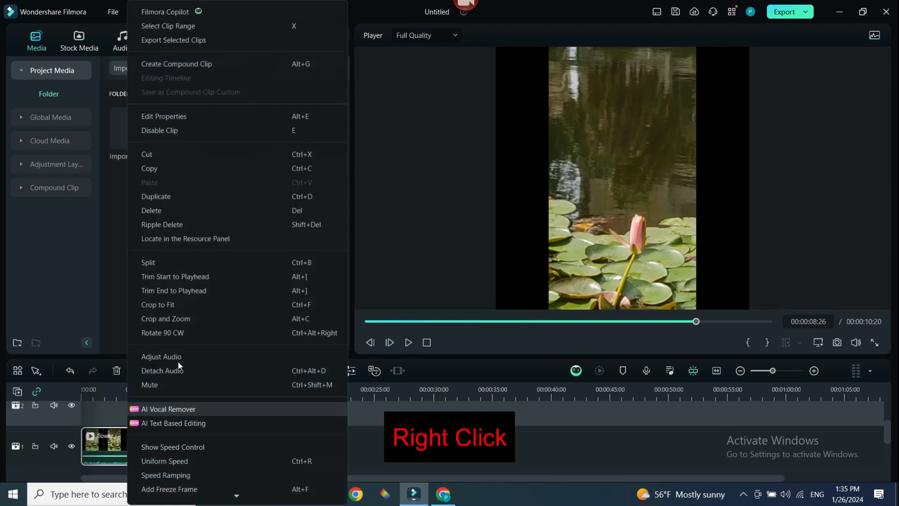
pyautogui.click(185, 114)
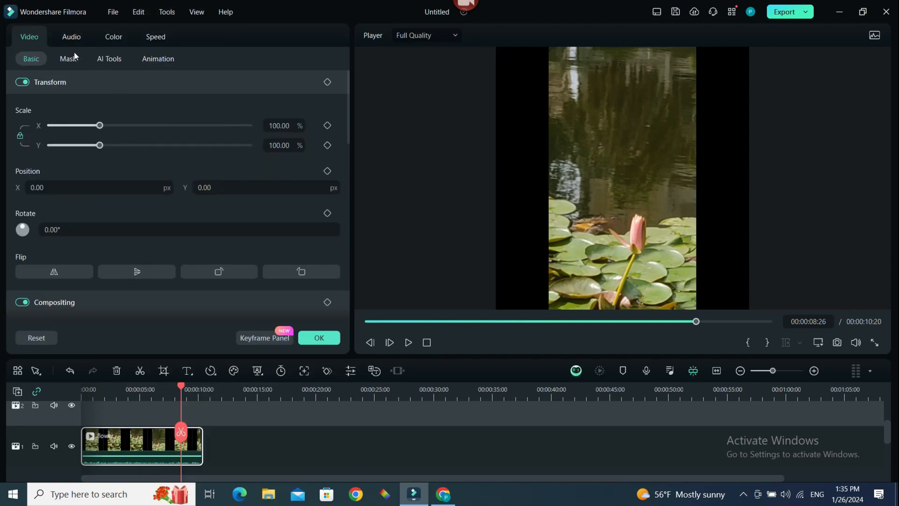
pyautogui.click(111, 59)
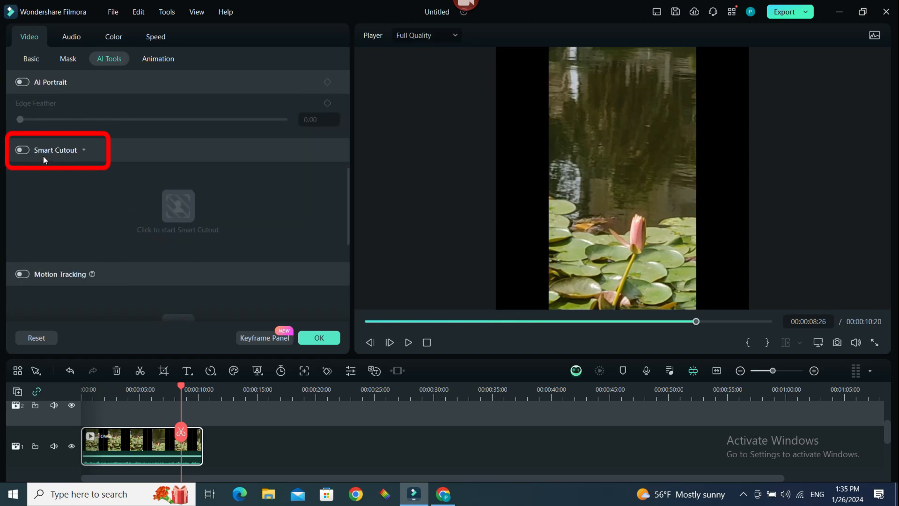
pyautogui.click(23, 151)
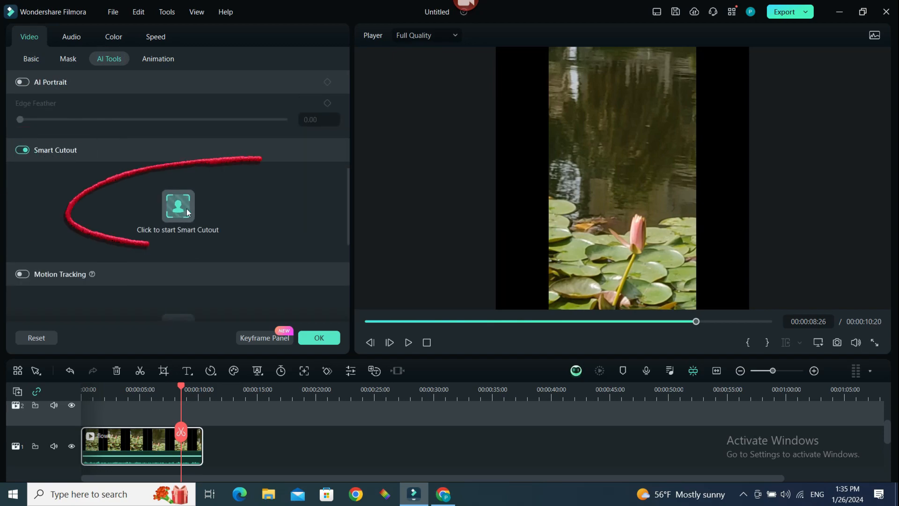
pyautogui.click(186, 206)
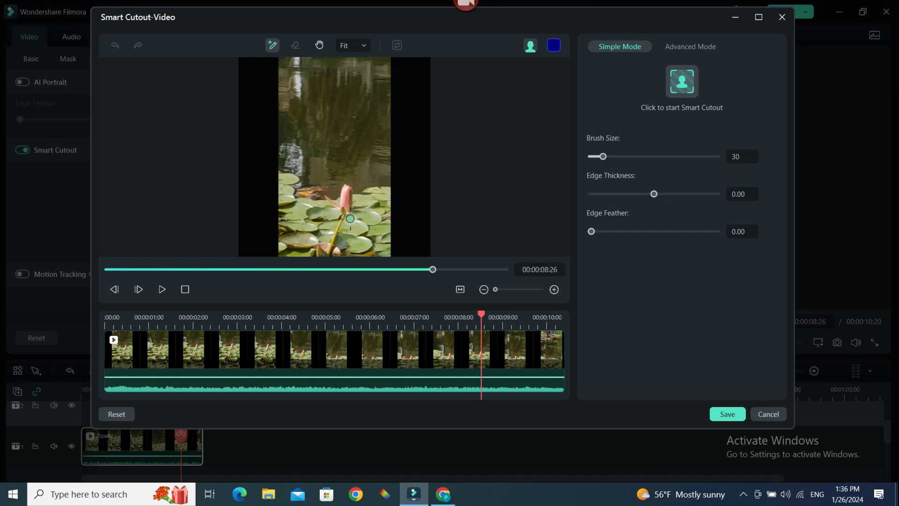
# Brush over the pink flower bud with brush size 30, run Smart Cutout on the clip and save the cutout.
pyautogui.moveTo(351, 201)
pyautogui.mouseDown()
pyautogui.moveTo(349, 185)
pyautogui.moveTo(342, 203)
pyautogui.mouseUp()
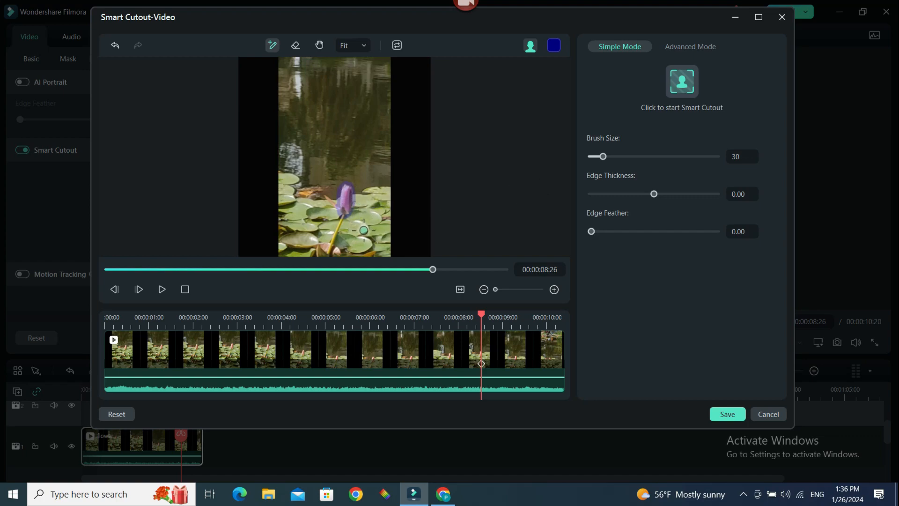
pyautogui.click(682, 81)
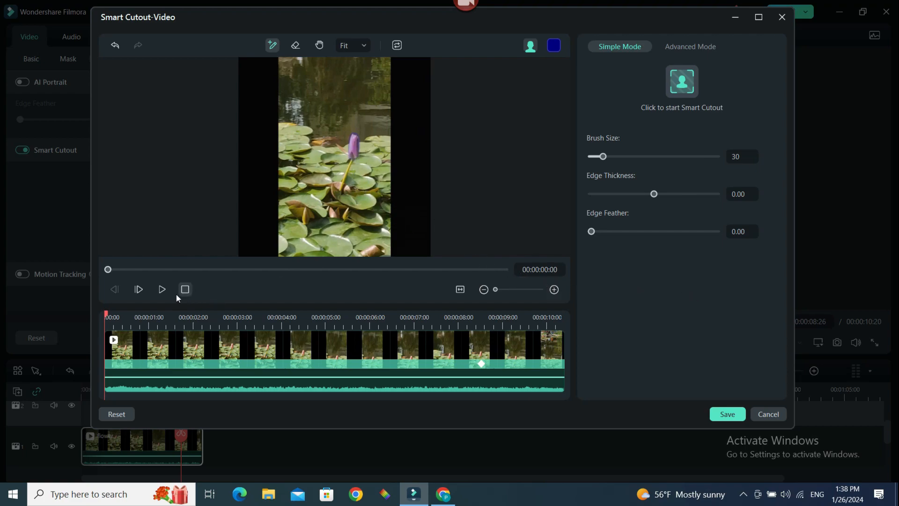
pyautogui.click(163, 294)
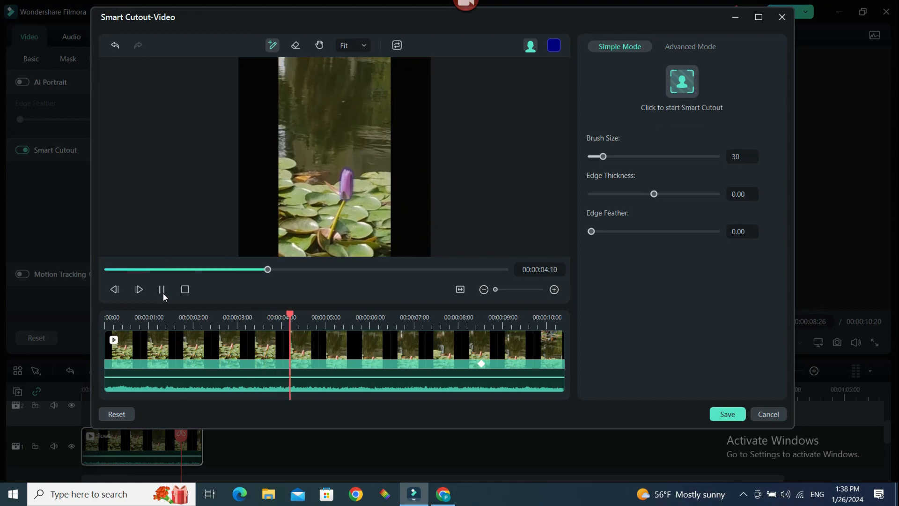
pyautogui.click(163, 289)
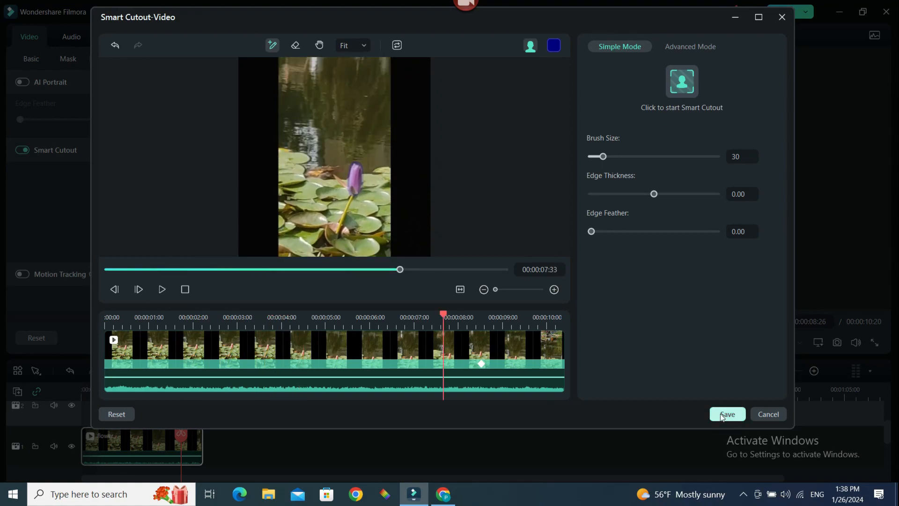
pyautogui.click(722, 415)
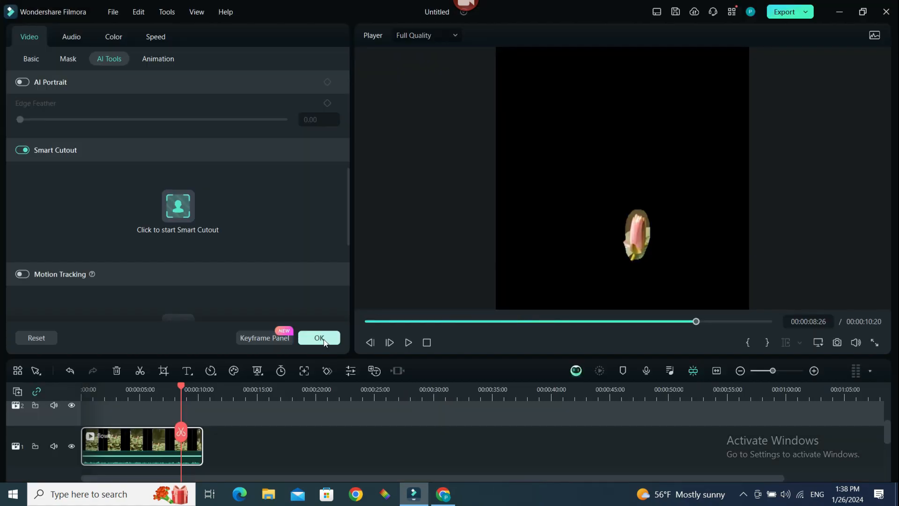
pyautogui.click(321, 338)
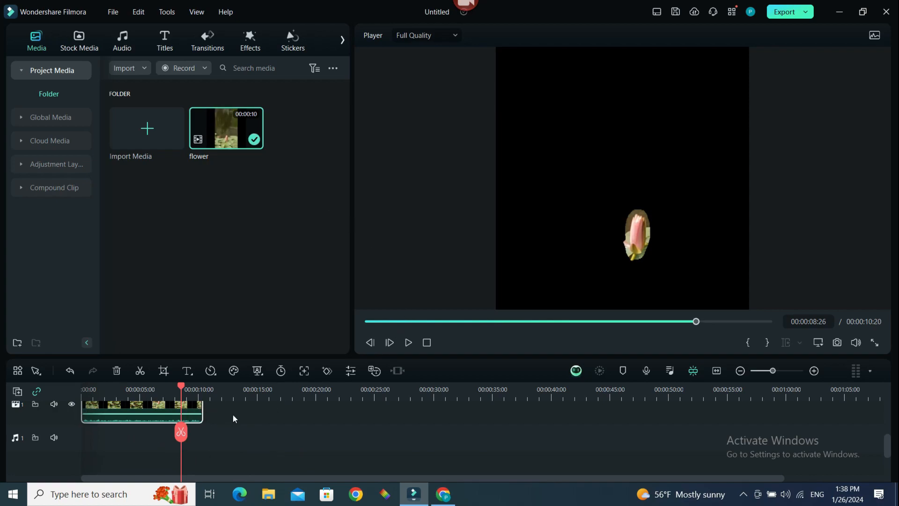
# Move the cutout clip to video track 2 and add a second copy of the flower clip directly beneath it on track 1.
pyautogui.scroll(1, 165, 421)
pyautogui.scroll(1, 154, 429)
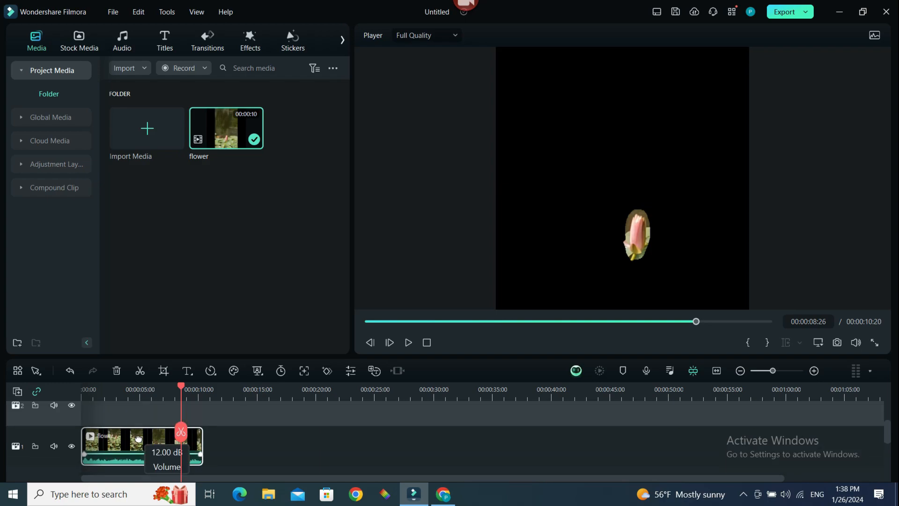
pyautogui.scroll(2, 138, 433)
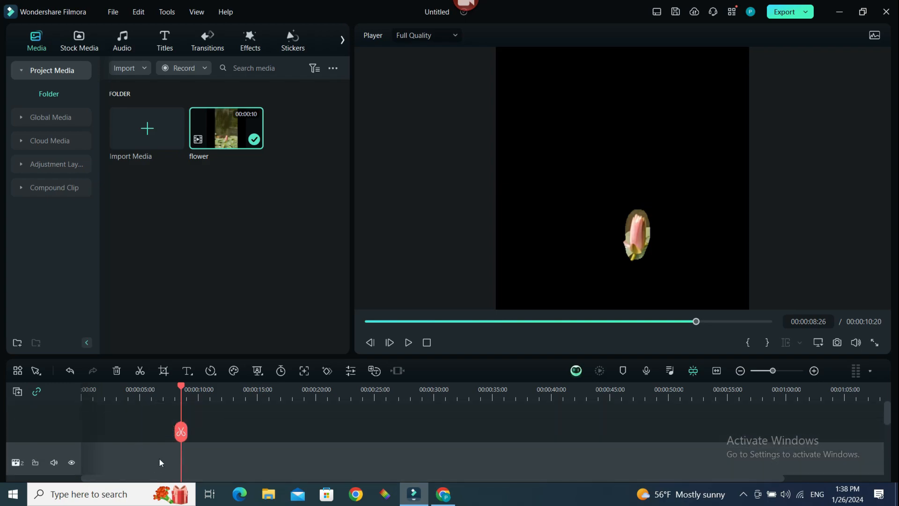
pyautogui.scroll(-2, 159, 463)
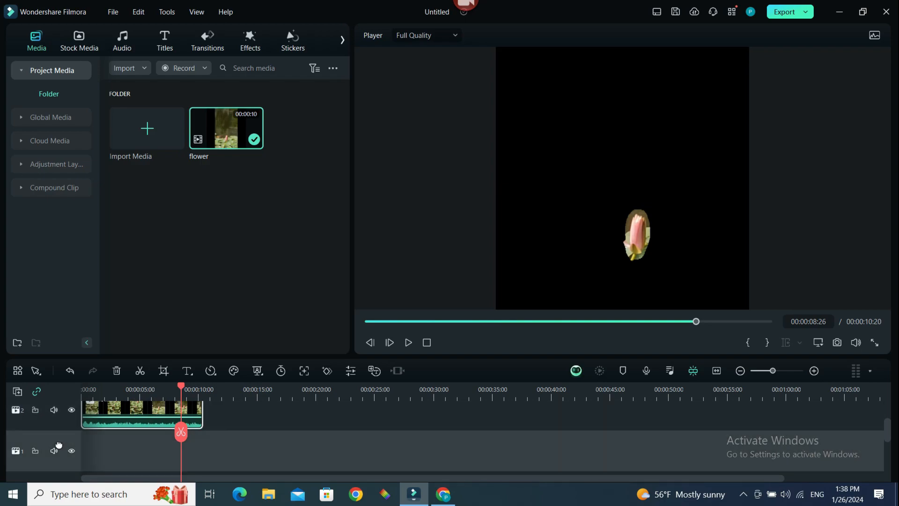
pyautogui.moveTo(257, 142)
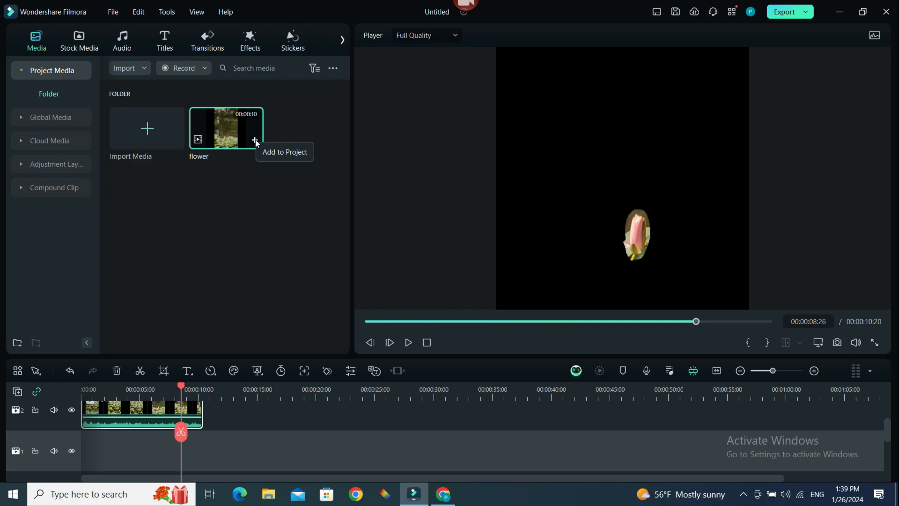
pyautogui.click(255, 141)
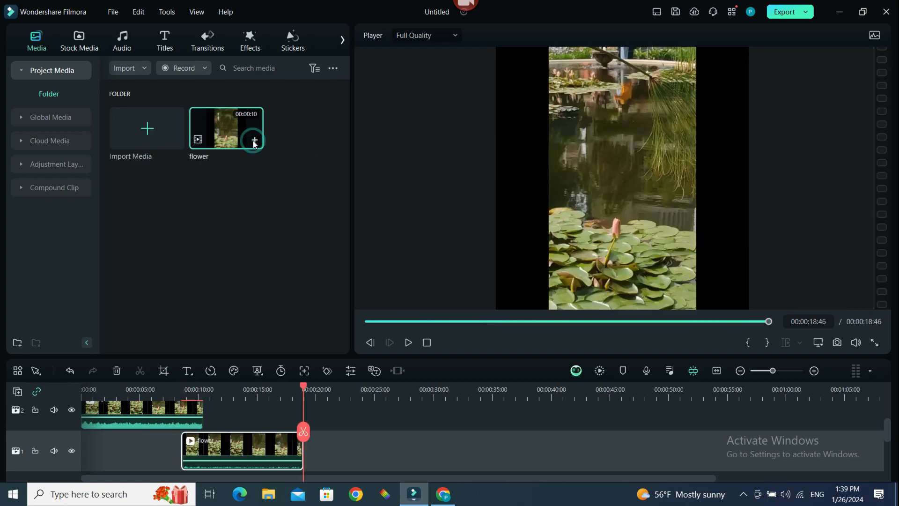
pyautogui.moveTo(236, 438); pyautogui.dragTo(134, 460)
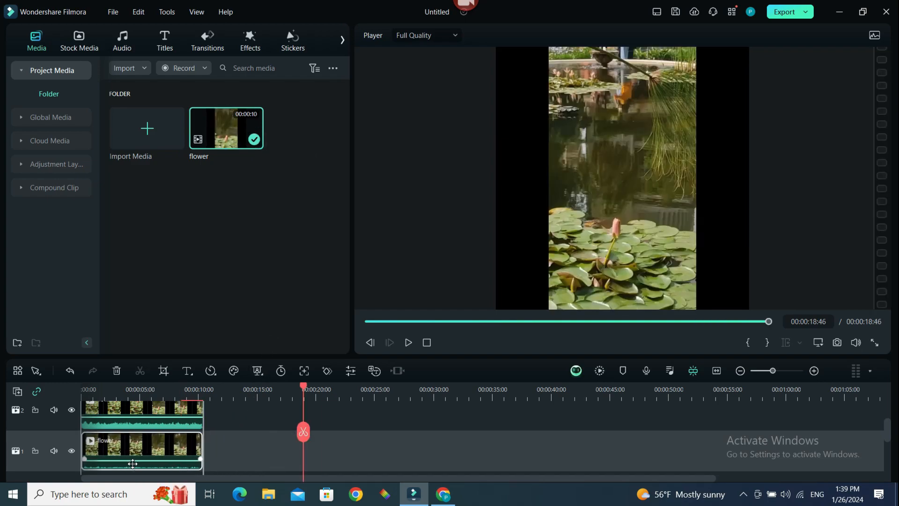
# Play the two stacked flower clips from the beginning to check how they overlap.
pyautogui.moveTo(303, 388); pyautogui.dragTo(59, 427)
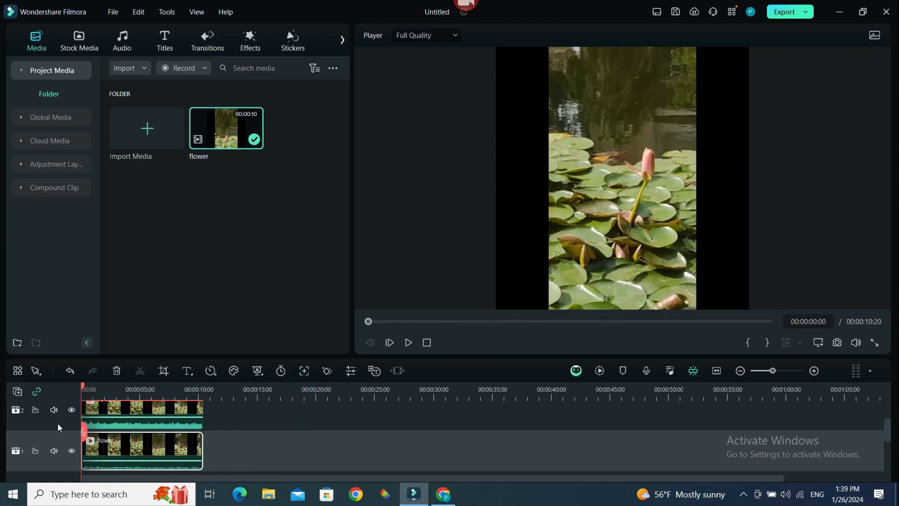
pyautogui.click(408, 342)
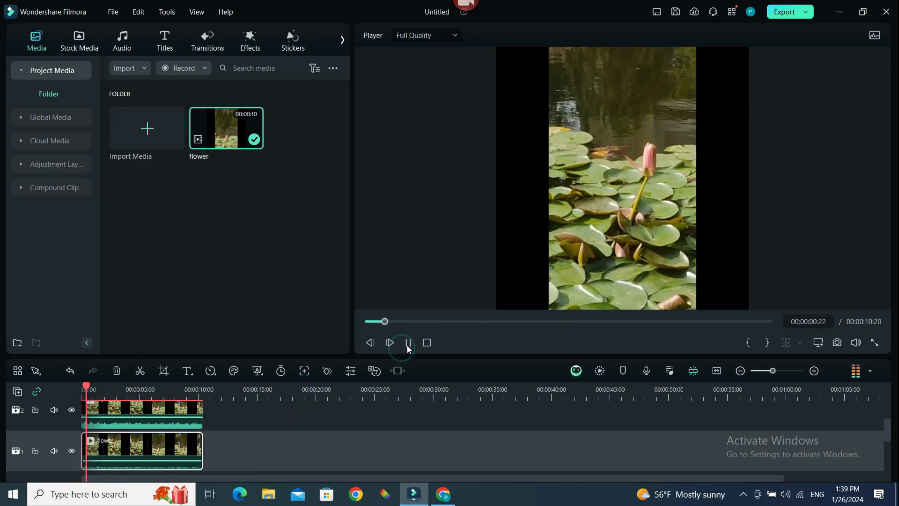
pyautogui.click(408, 342)
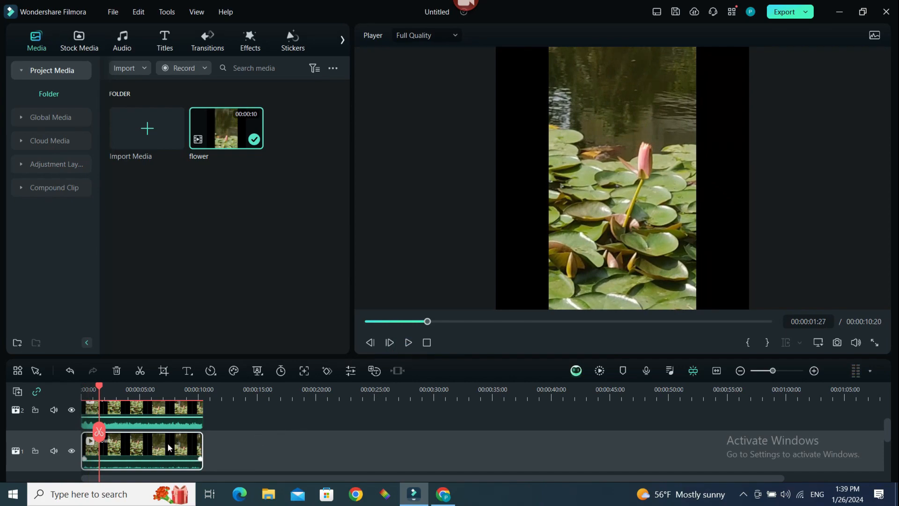
# Apply the Willow black and white filter to the flower clip on track 1 and play the result from the start.
pyautogui.click(250, 40)
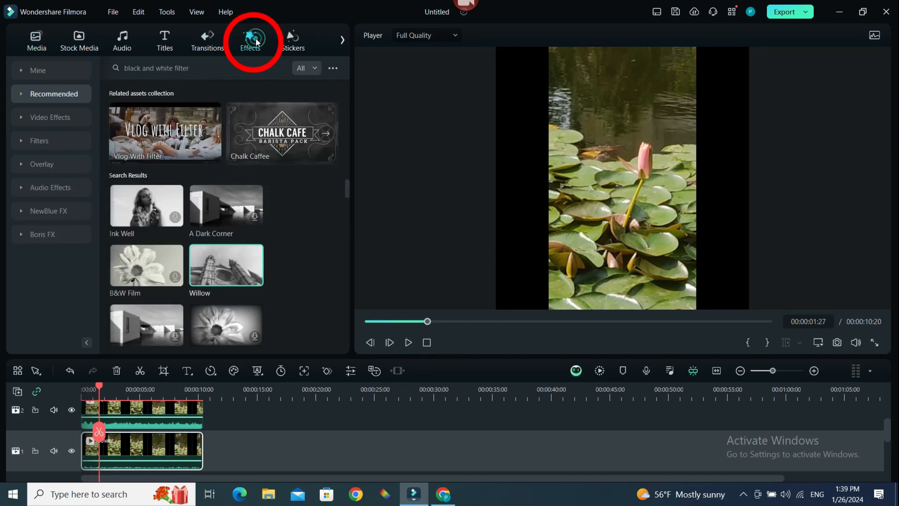
pyautogui.click(227, 69)
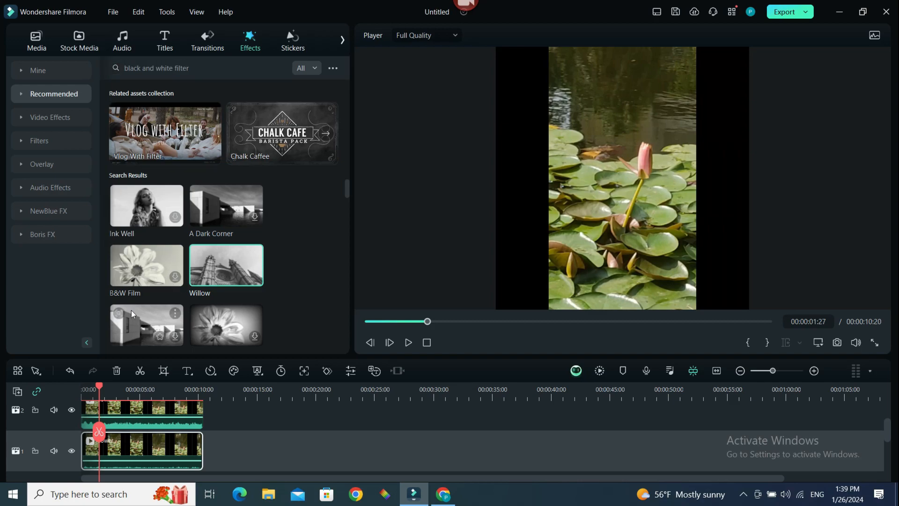
pyautogui.press('space')
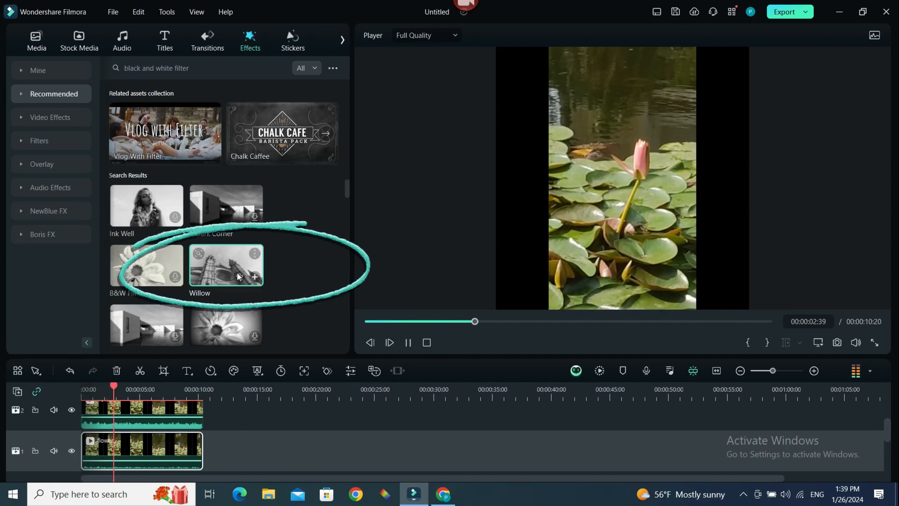
pyautogui.moveTo(222, 258)
pyautogui.mouseDown()
pyautogui.moveTo(214, 354)
pyautogui.moveTo(136, 441)
pyautogui.moveTo(113, 451)
pyautogui.mouseUp()
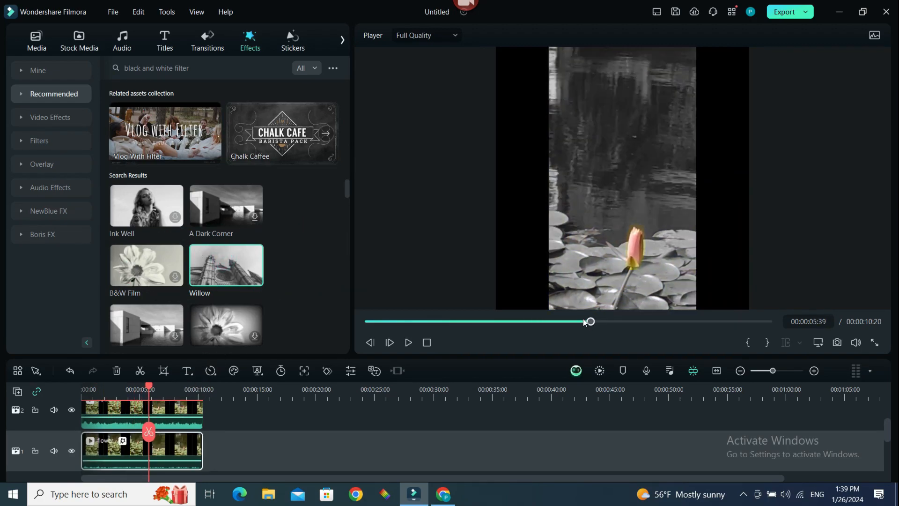
pyautogui.moveTo(588, 321); pyautogui.dragTo(362, 331)
pyautogui.click(408, 343)
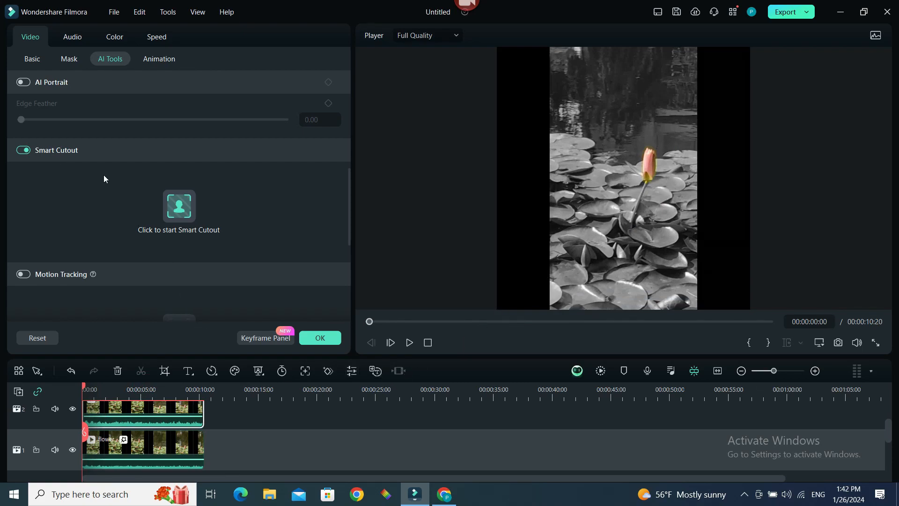
# Reopen the Smart Cutout editor for the cutout clip on video track 2.
pyautogui.click(320, 337)
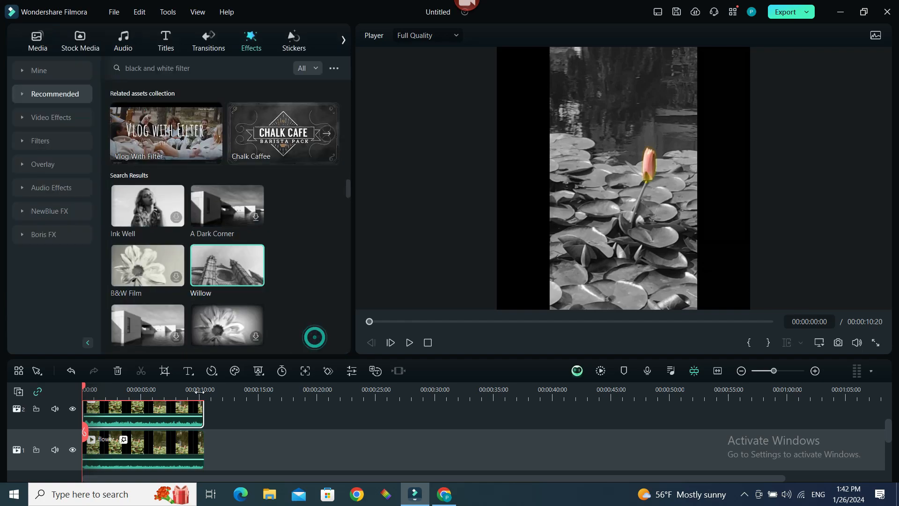
pyautogui.rightClick(139, 412)
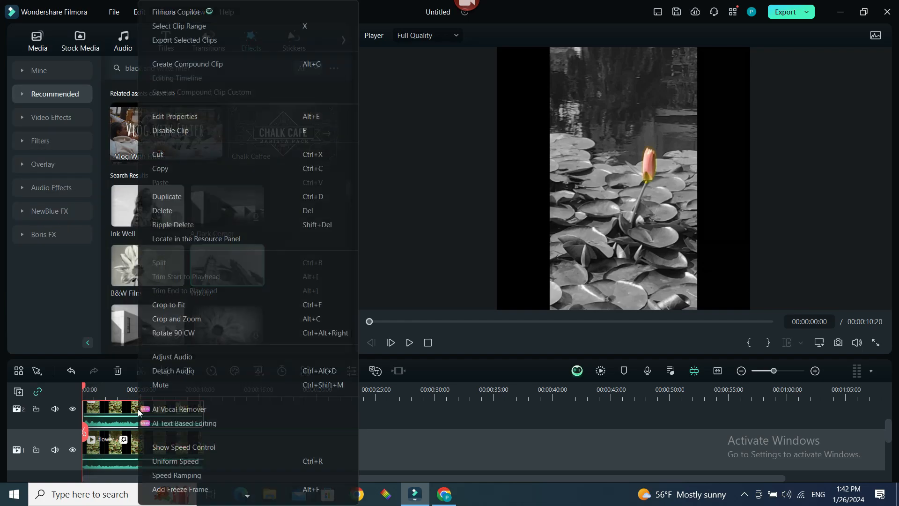
pyautogui.click(237, 118)
pyautogui.scroll(2, 97, 184)
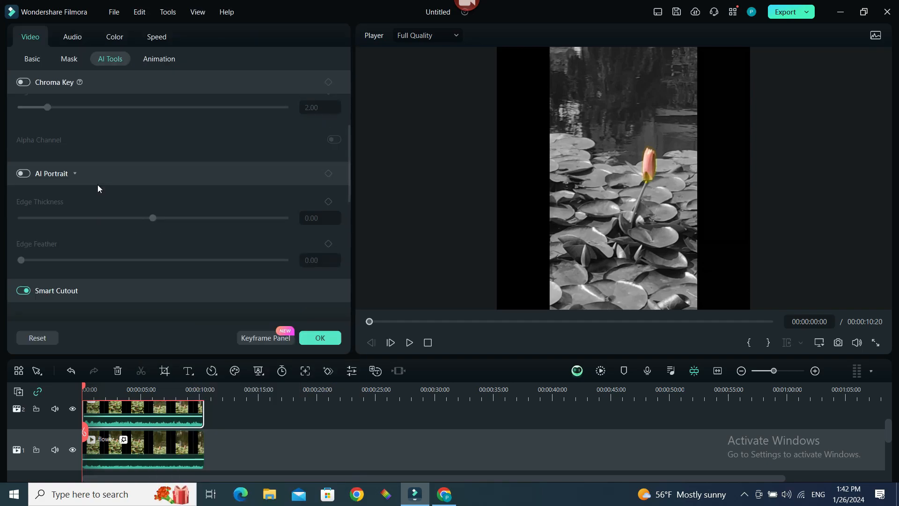
pyautogui.scroll(-2, 98, 185)
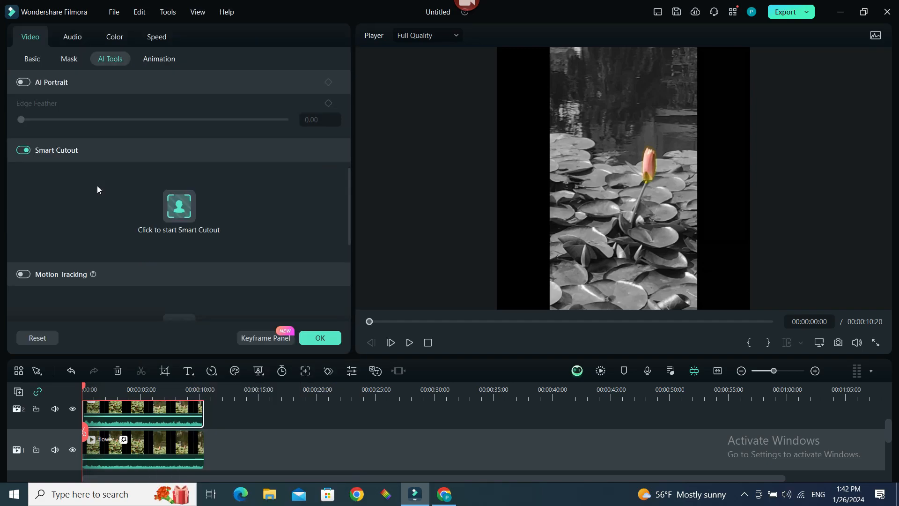
pyautogui.click(180, 210)
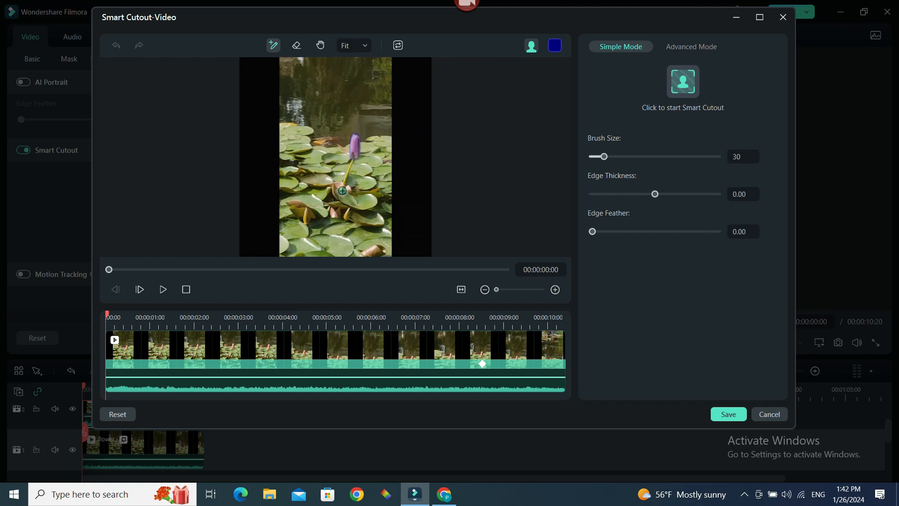
# Extend the cutout over the flower's stem in the first frame, rerun and save Smart Cutout, and play the updated video.
pyautogui.moveTo(343, 192); pyautogui.dragTo(353, 158)
pyautogui.click(693, 91)
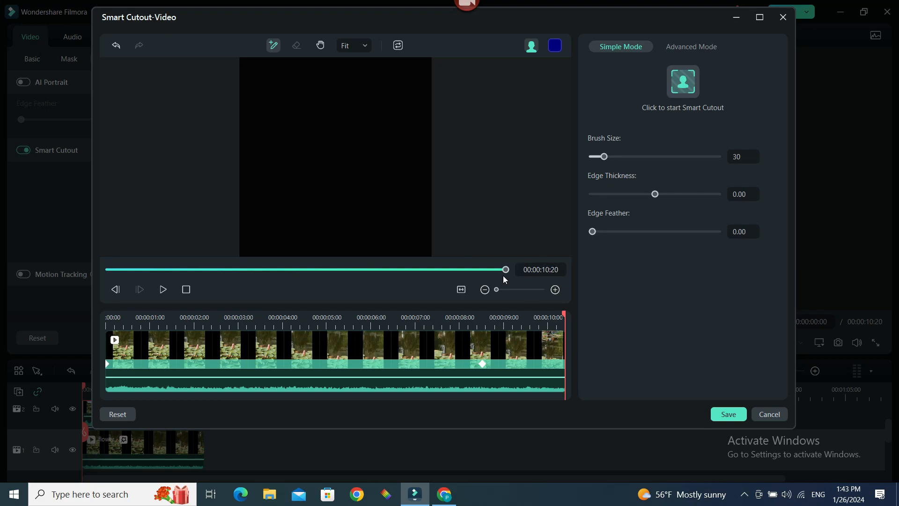
pyautogui.moveTo(505, 279); pyautogui.dragTo(521, 295)
pyautogui.click(734, 415)
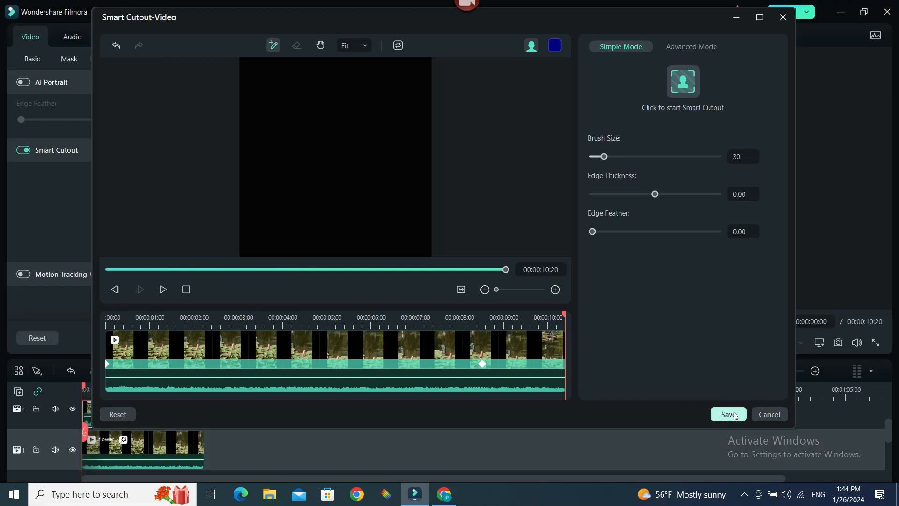
pyautogui.click(326, 341)
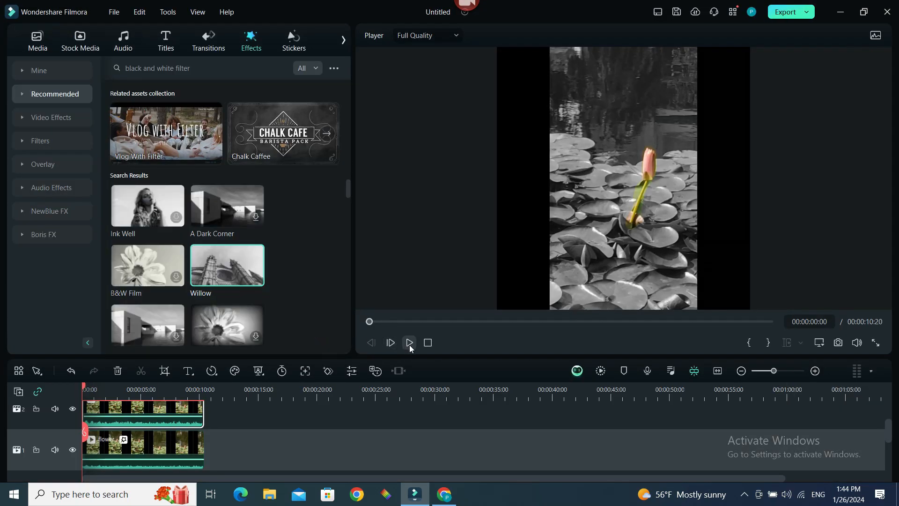
pyautogui.click(410, 344)
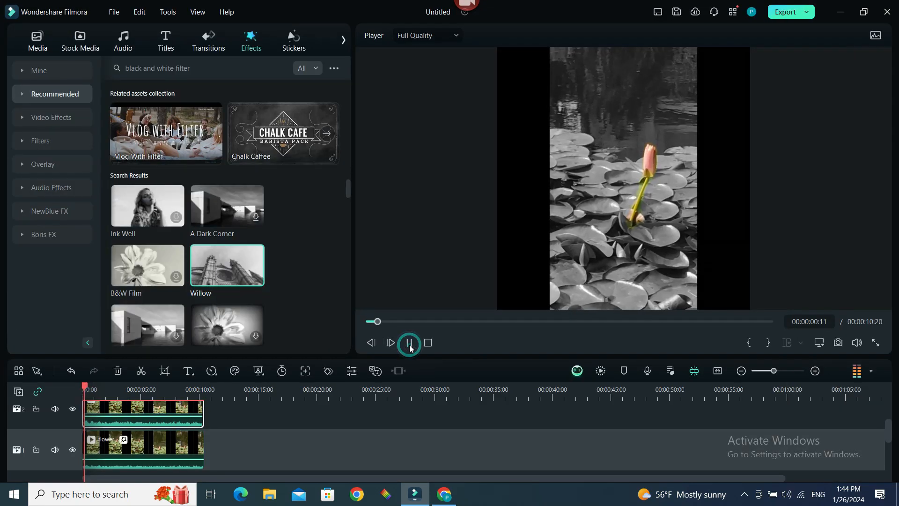